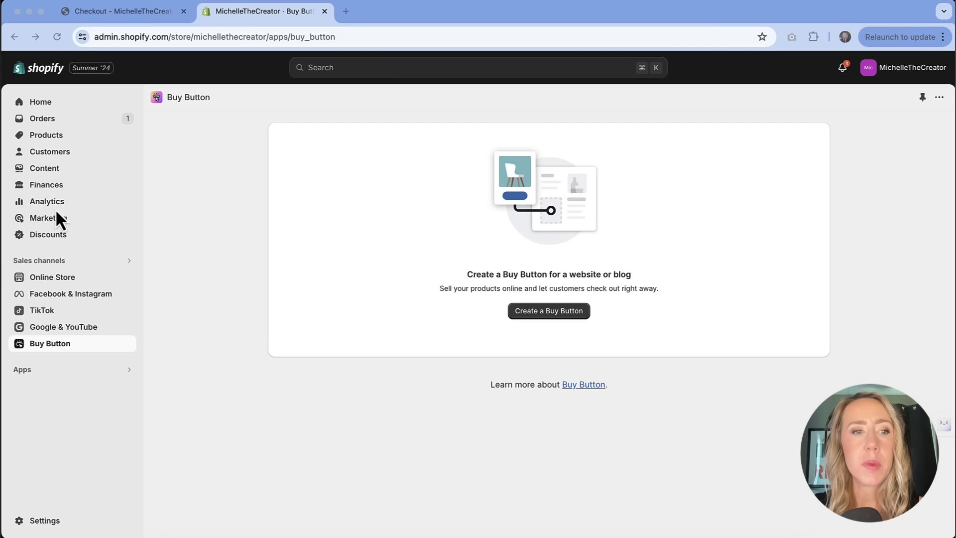
Step: Search the store's sales channels for "buy button" and open the Buy Button channel
{"action": "left_click", "coordinate": [104, 269]}
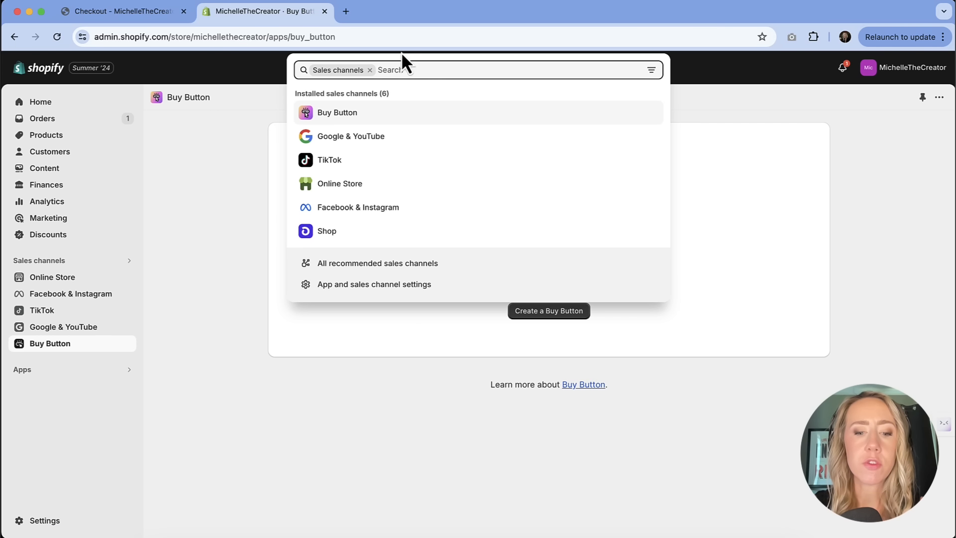
{"action": "type", "text": "buy button"}
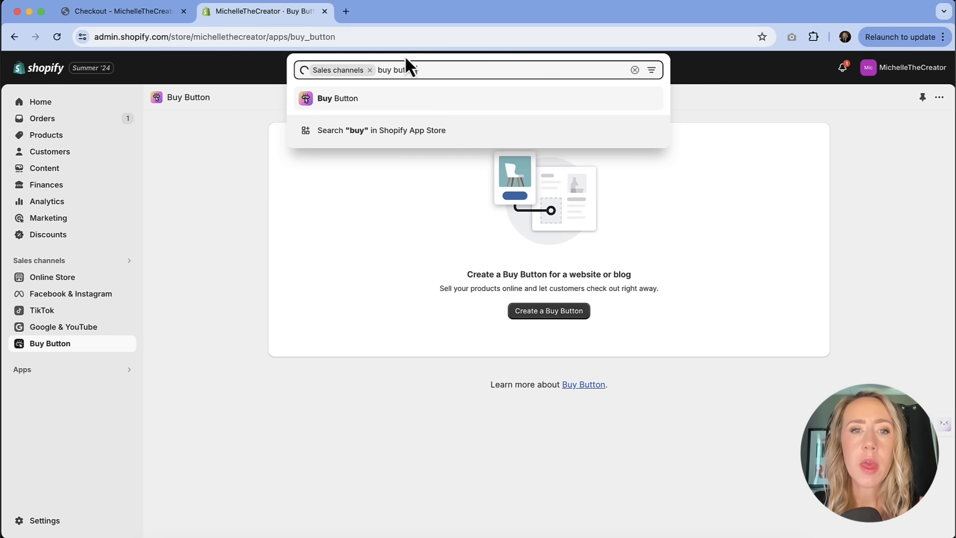
{"action": "left_click", "coordinate": [395, 98]}
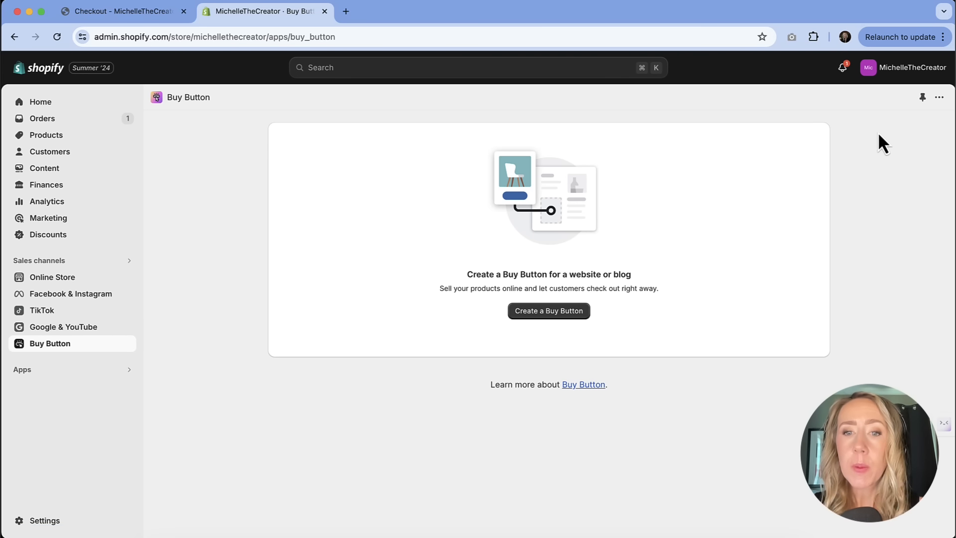
Step: Create a Product Buy Button for the "This Meeting is Bullshit // Sea Salt + Orchid Scented Soy Candle, 9oz" product
{"action": "left_click", "coordinate": [561, 316]}
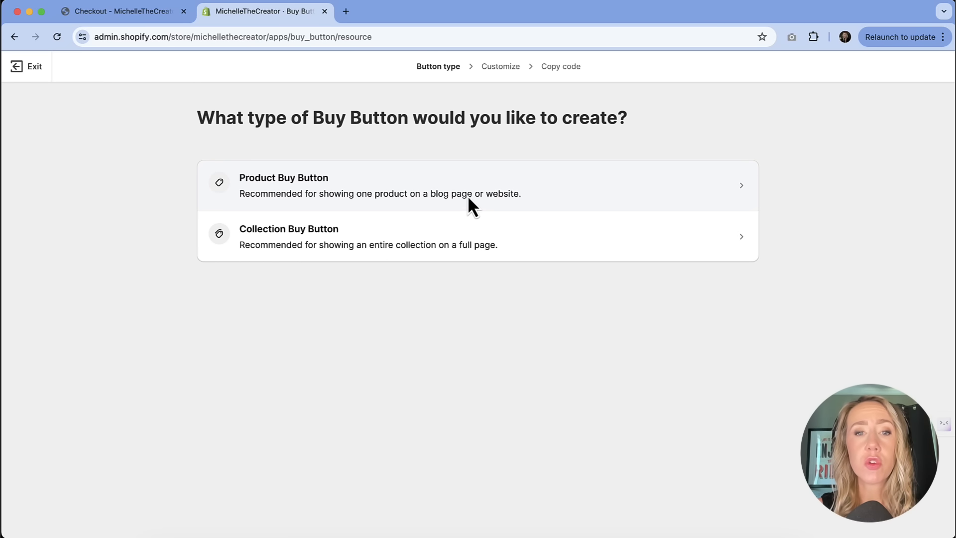
{"action": "left_click", "coordinate": [467, 195]}
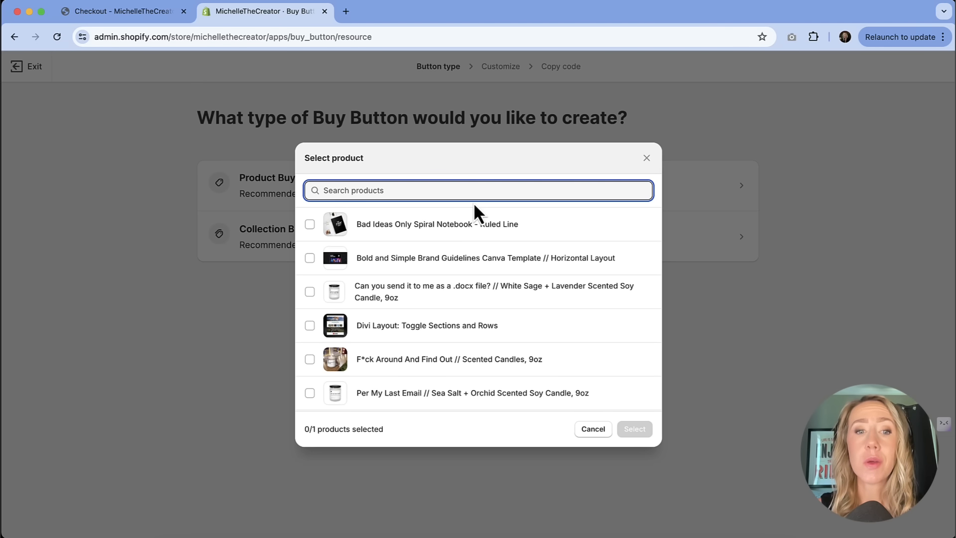
{"action": "scroll", "coordinate": [464, 247], "scroll_direction": "down", "scroll_amount": 5}
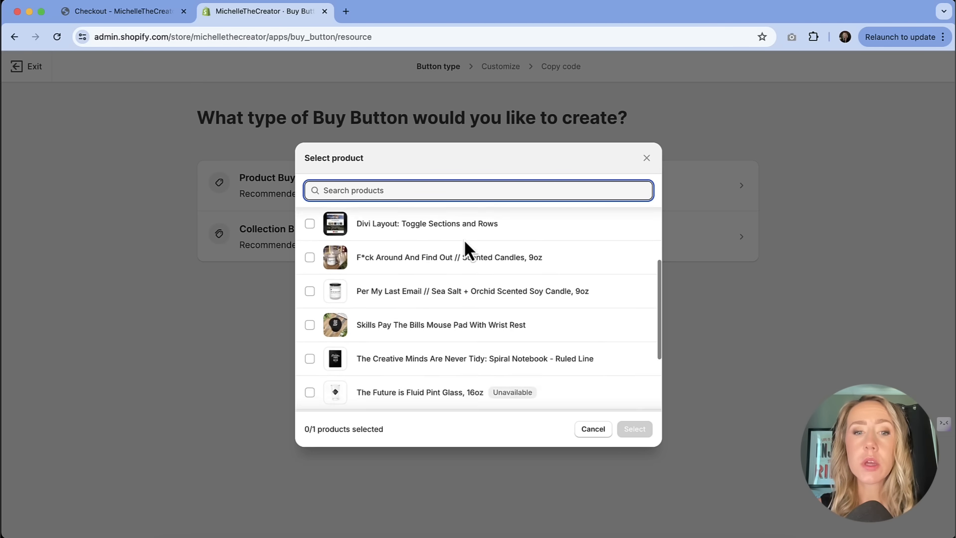
{"action": "scroll", "coordinate": [464, 246], "scroll_direction": "down", "scroll_amount": 2}
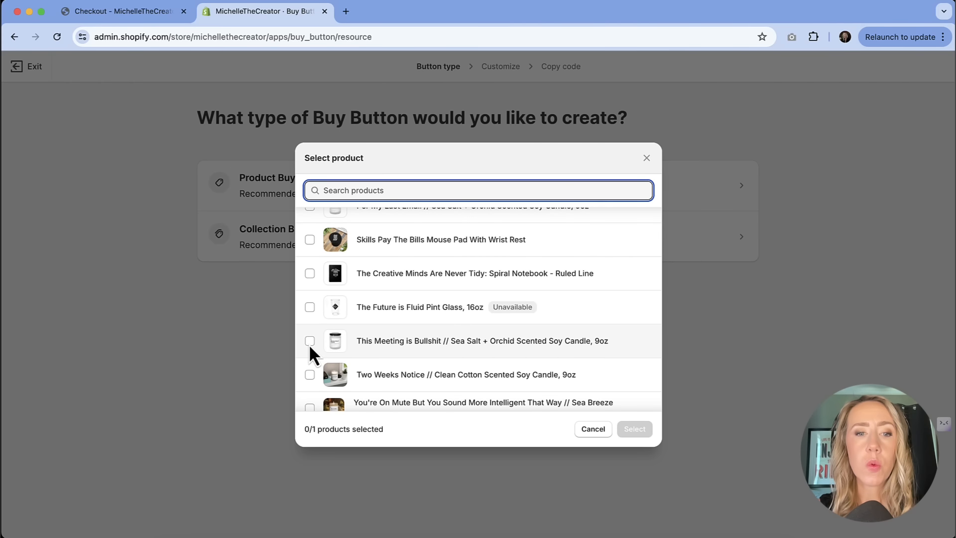
{"action": "left_click", "coordinate": [310, 341]}
{"action": "left_click", "coordinate": [634, 431]}
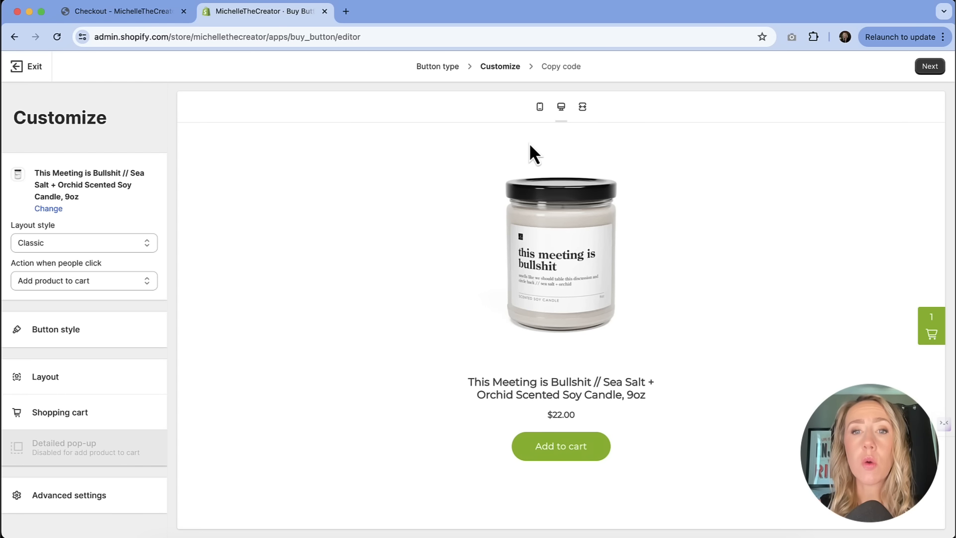
Step: Preview the Buy Button at mobile, desktop and full width, including the cart, and return to the desktop preview
{"action": "left_click", "coordinate": [539, 110]}
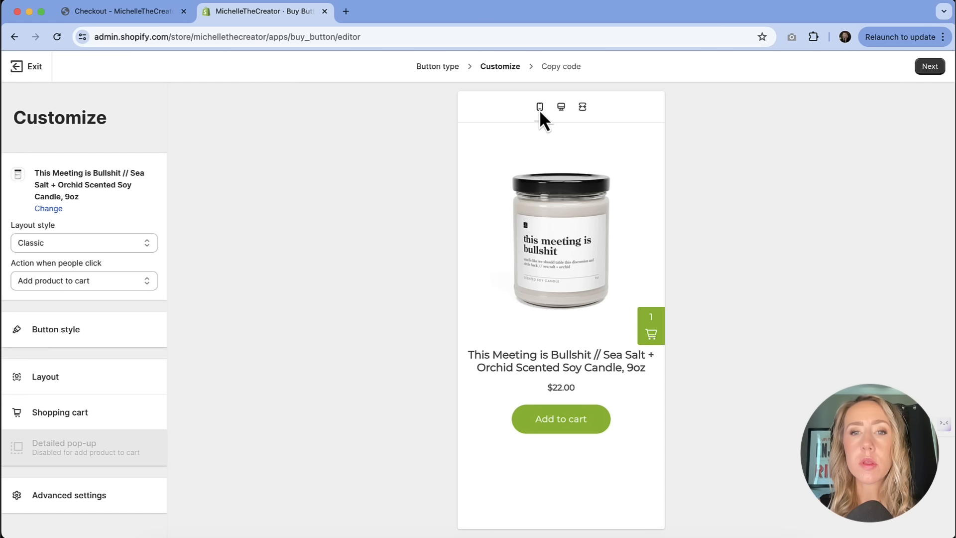
{"action": "left_click", "coordinate": [561, 107]}
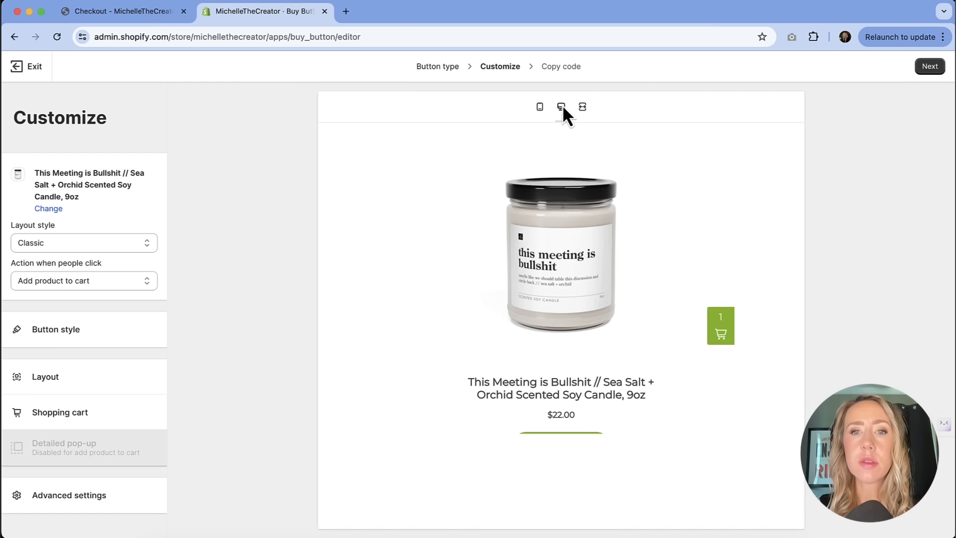
{"action": "left_click", "coordinate": [582, 107]}
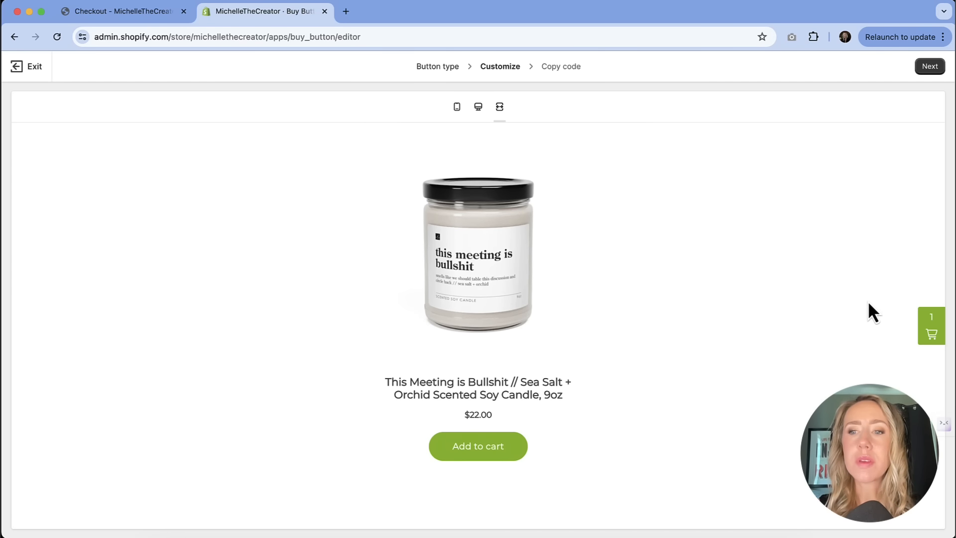
{"action": "left_click", "coordinate": [931, 331]}
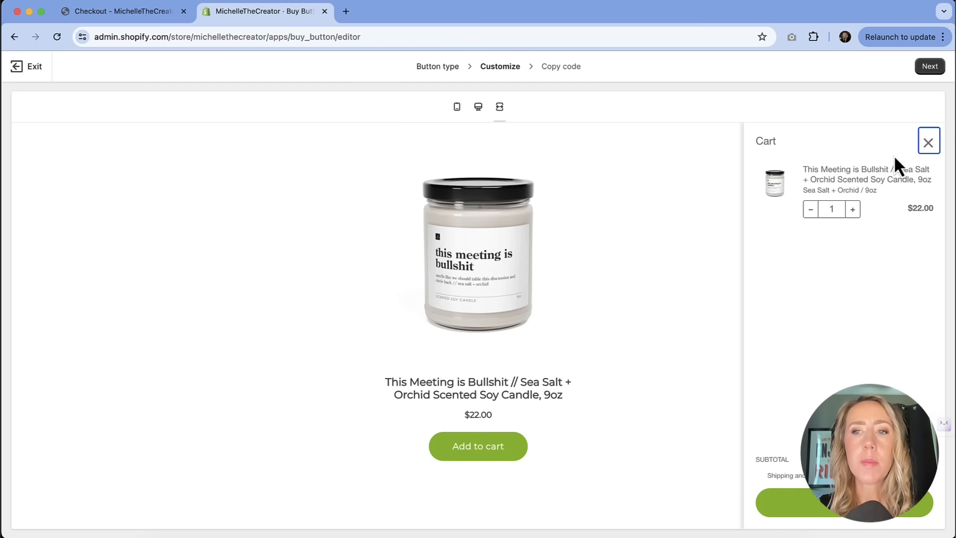
{"action": "left_click", "coordinate": [927, 142]}
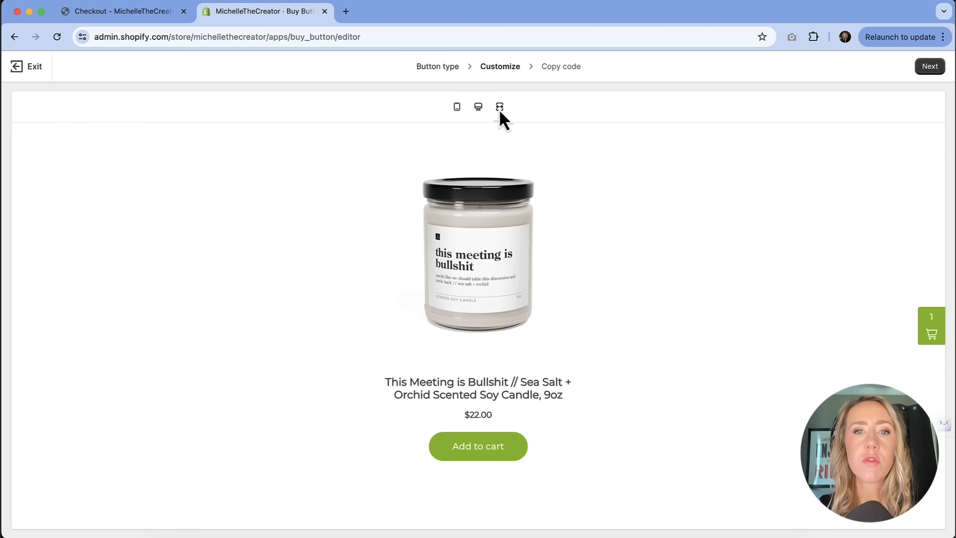
{"action": "left_click", "coordinate": [478, 108]}
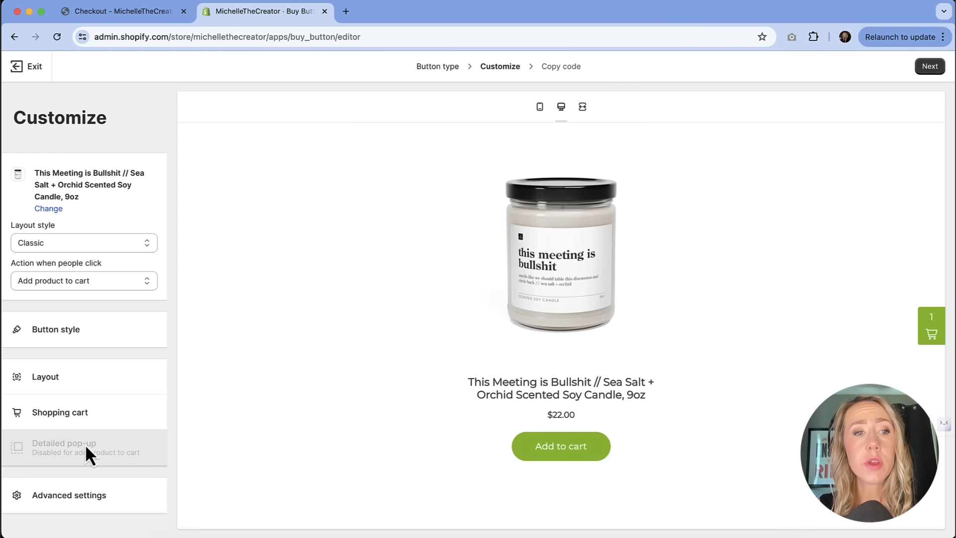
Step: Try the Basic layout style for the Buy Button and switch back to Classic
{"action": "left_click", "coordinate": [83, 246]}
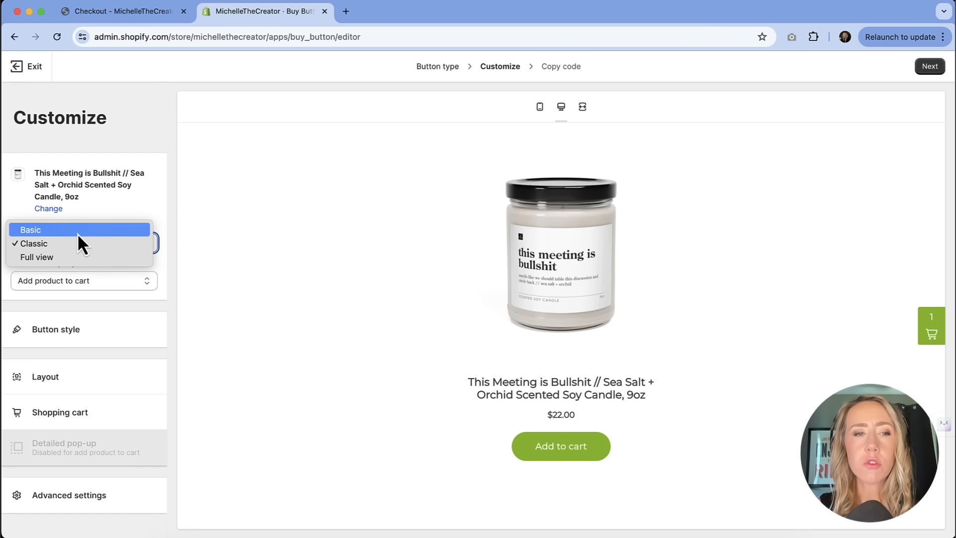
{"action": "left_click", "coordinate": [78, 232]}
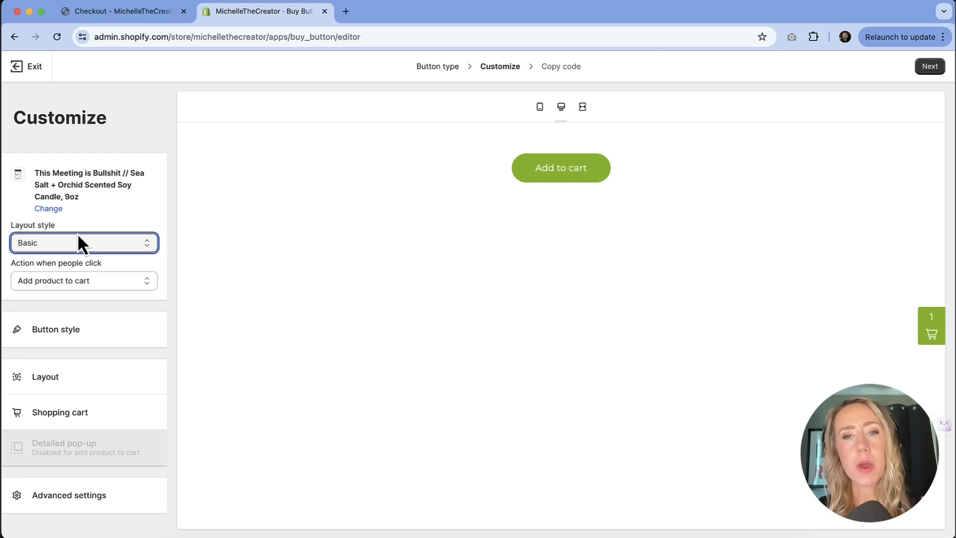
{"action": "left_click", "coordinate": [76, 241]}
{"action": "left_click", "coordinate": [76, 259]}
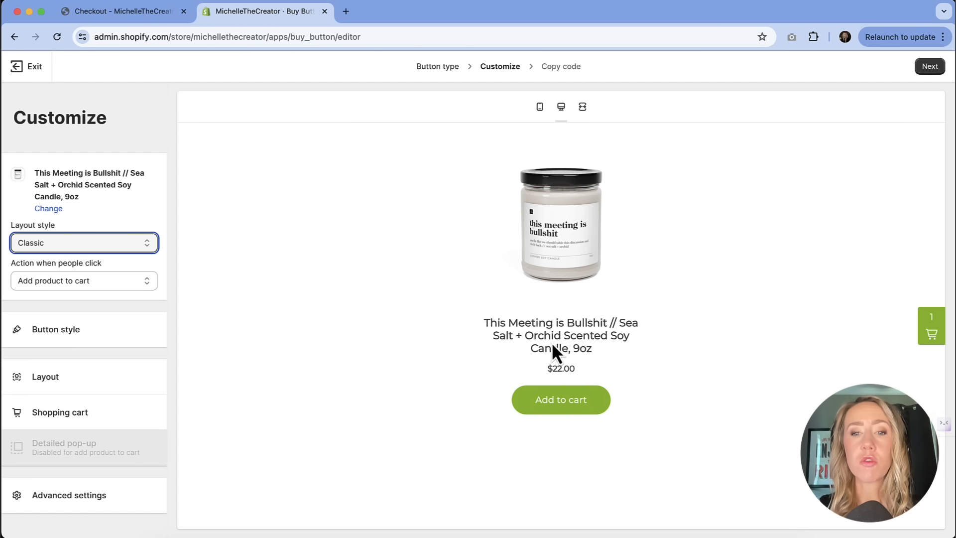
Step: Set the layout style to Full view, with Add product to cart as the action when people click
{"action": "left_click", "coordinate": [123, 242]}
{"action": "left_click", "coordinate": [115, 258]}
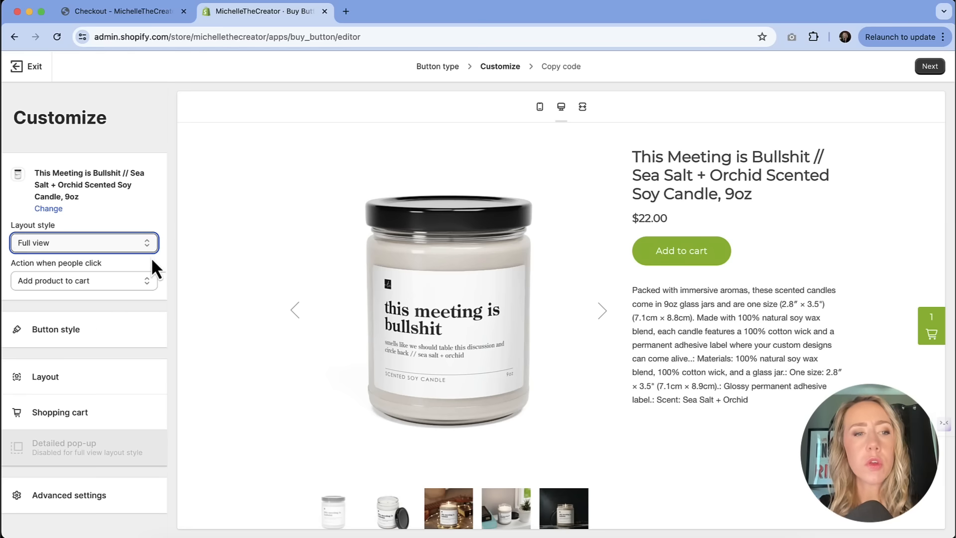
{"action": "left_click", "coordinate": [115, 283]}
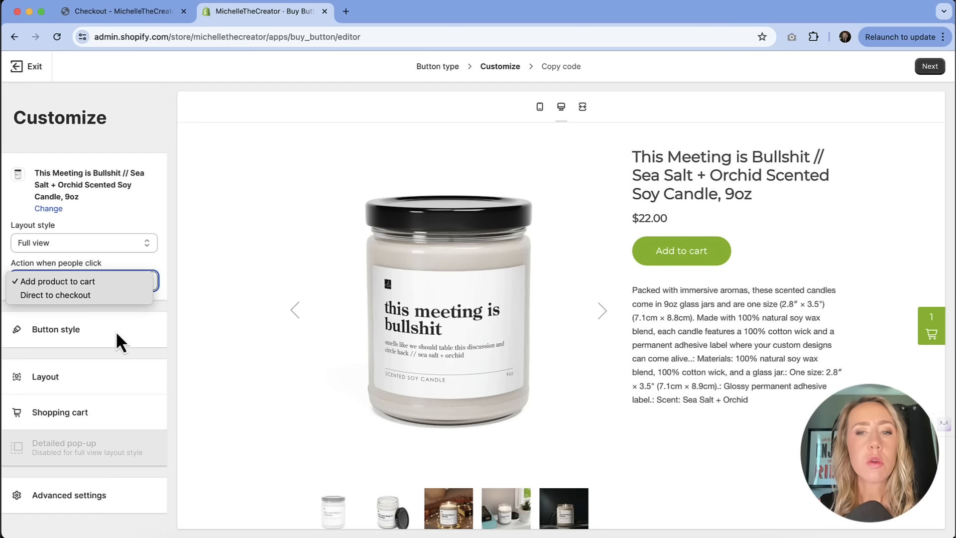
{"action": "left_click", "coordinate": [70, 275]}
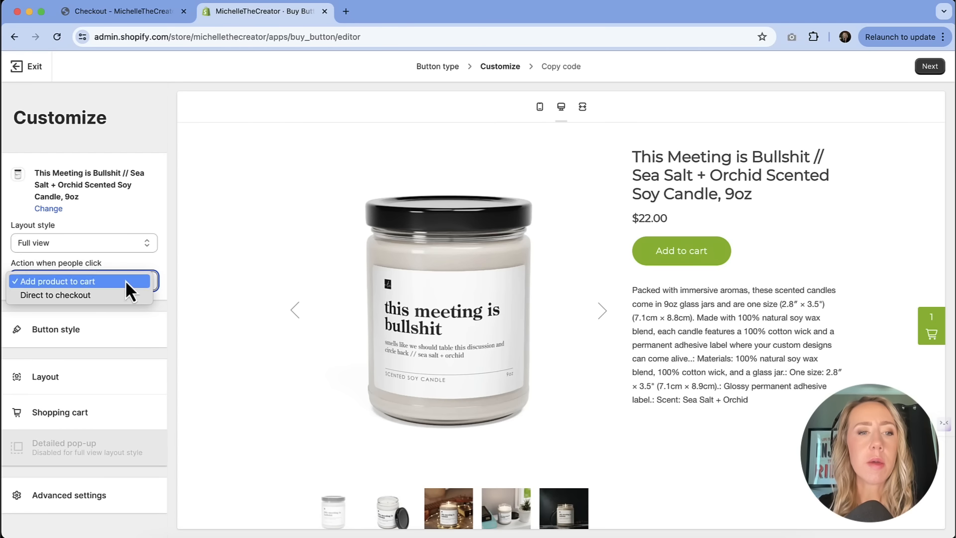
Step: Review the button style options and the layout options for button text, colors and typography
{"action": "left_click", "coordinate": [109, 328]}
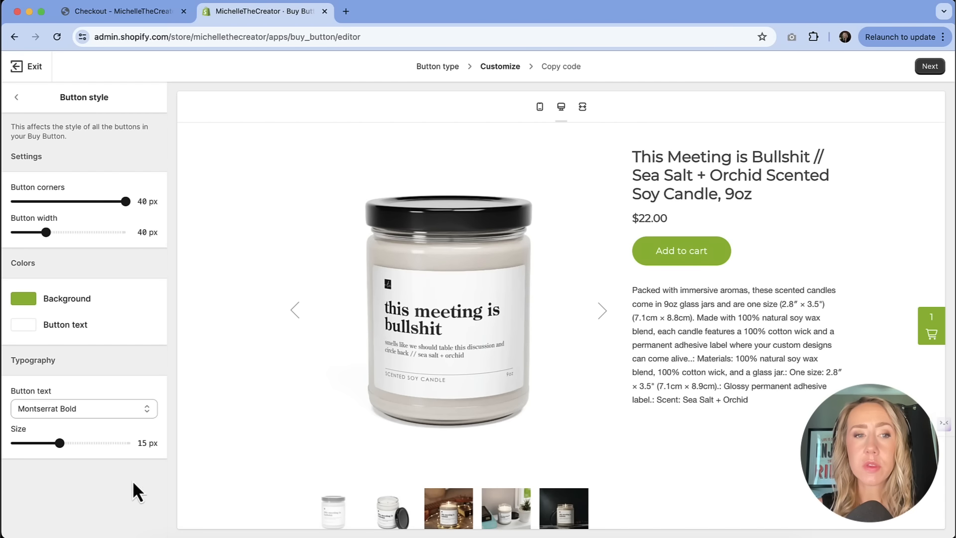
{"action": "left_click", "coordinate": [18, 96]}
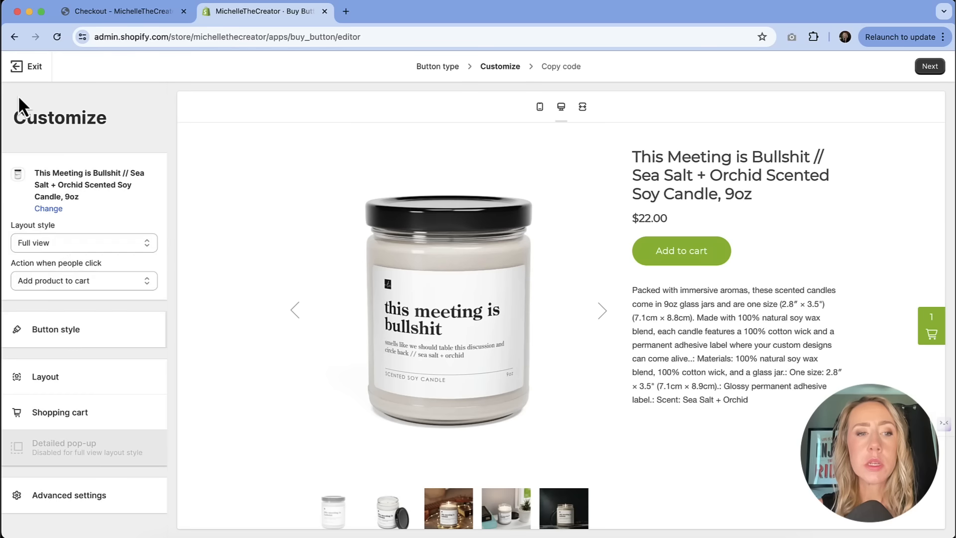
{"action": "left_click", "coordinate": [65, 392]}
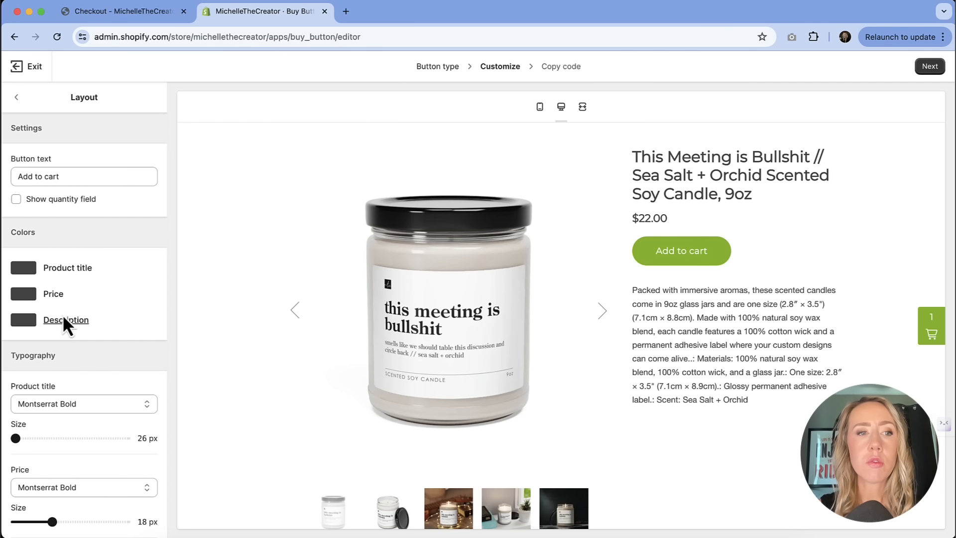
{"action": "left_click", "coordinate": [66, 180]}
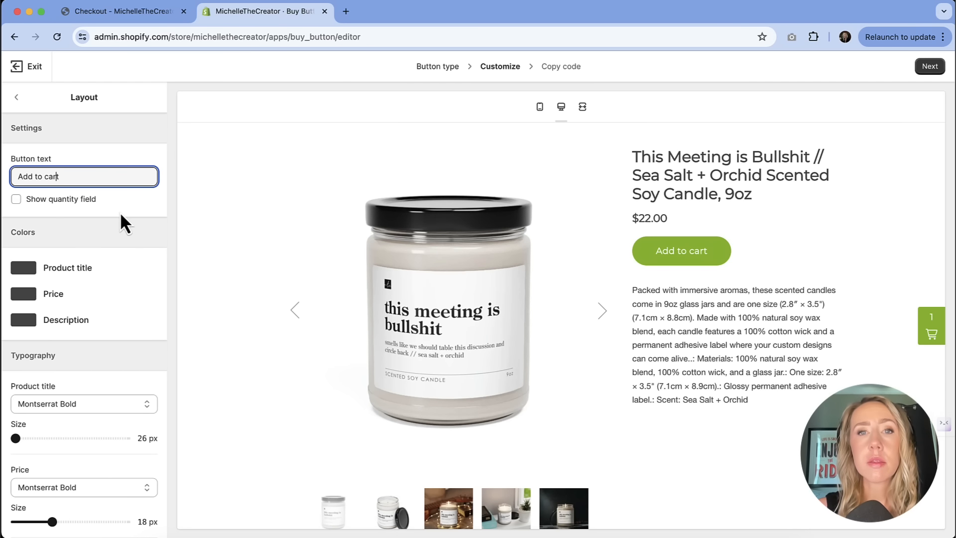
{"action": "scroll", "coordinate": [117, 234], "scroll_direction": "down", "scroll_amount": 2}
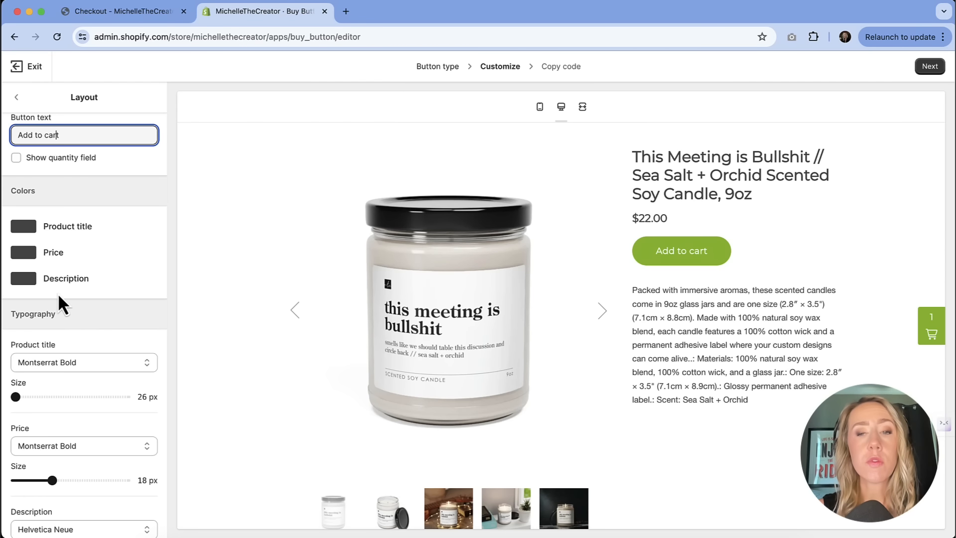
{"action": "scroll", "coordinate": [55, 300], "scroll_direction": "down", "scroll_amount": 2}
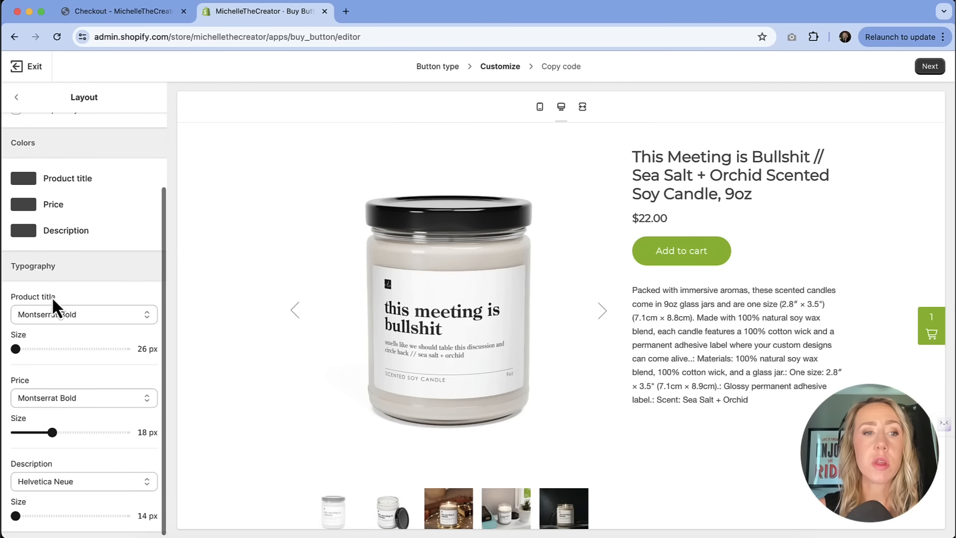
{"action": "scroll", "coordinate": [81, 325], "scroll_direction": "down", "scroll_amount": 1}
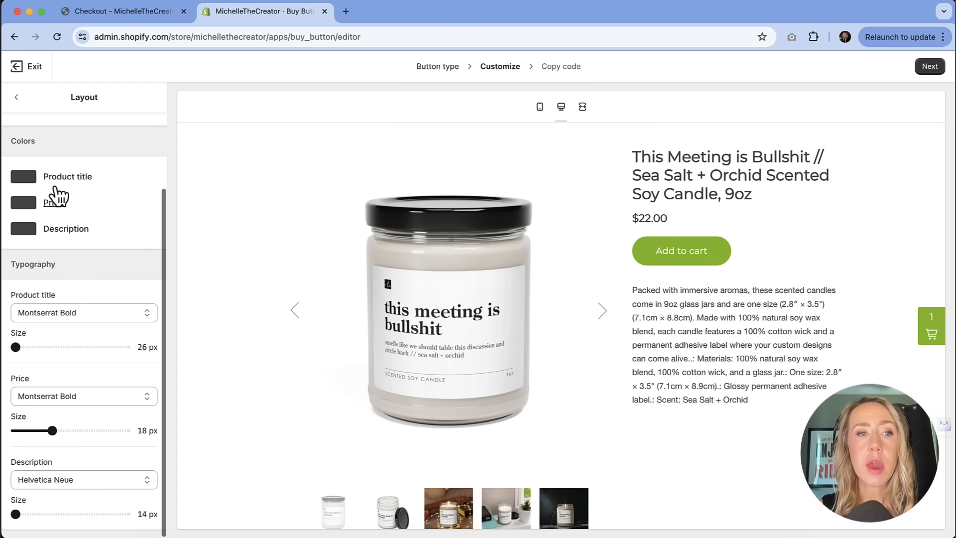
{"action": "left_click", "coordinate": [16, 98]}
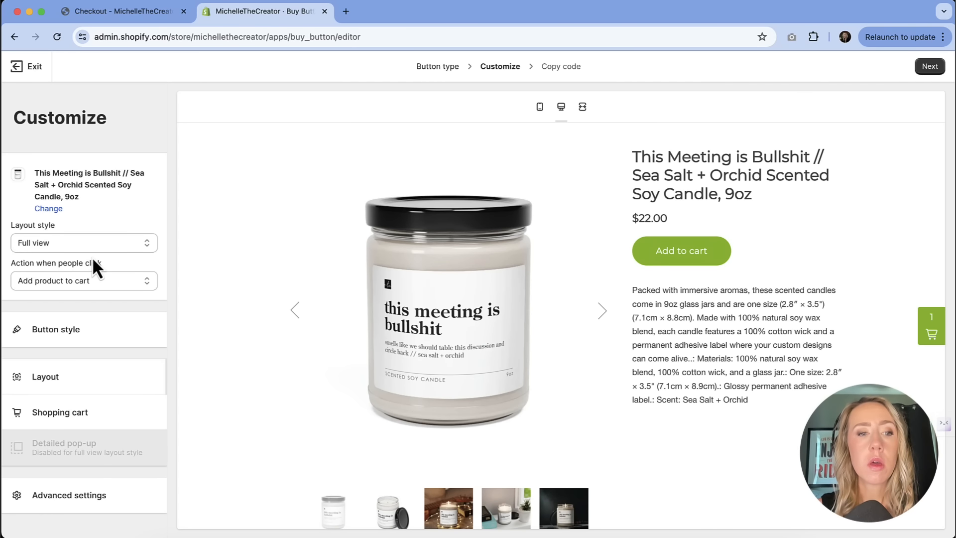
Step: Review the shopping cart settings and the checkout behaviour options in the advanced settings
{"action": "left_click", "coordinate": [82, 418]}
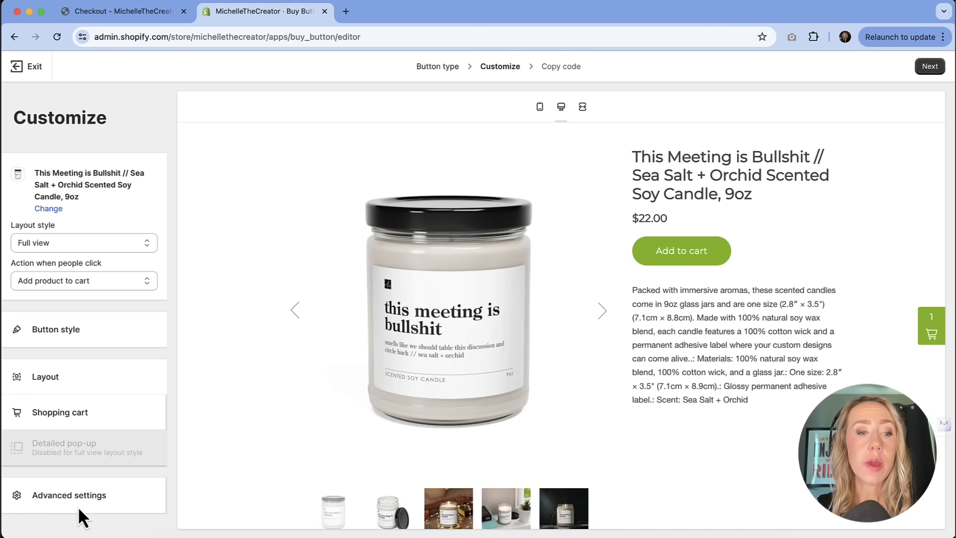
{"action": "left_click", "coordinate": [78, 498]}
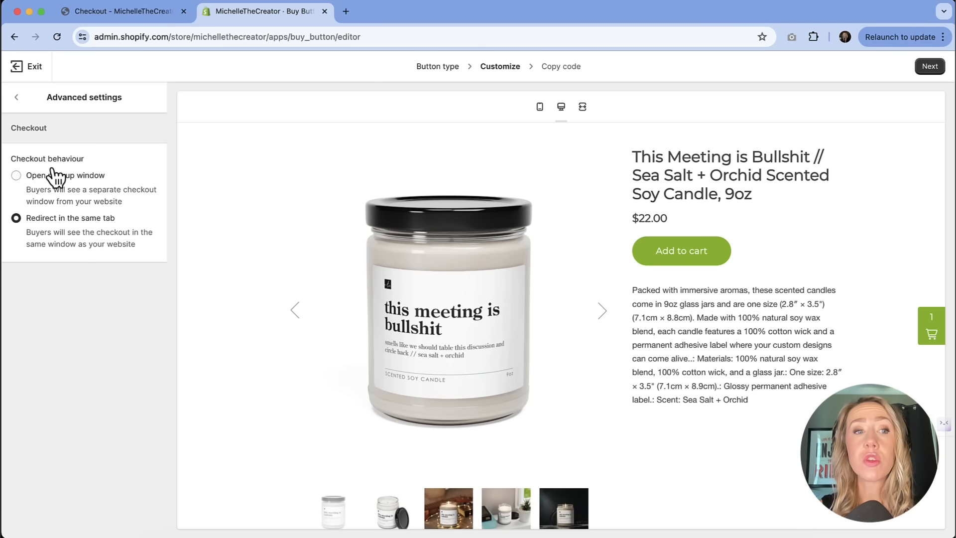
{"action": "left_click", "coordinate": [18, 96]}
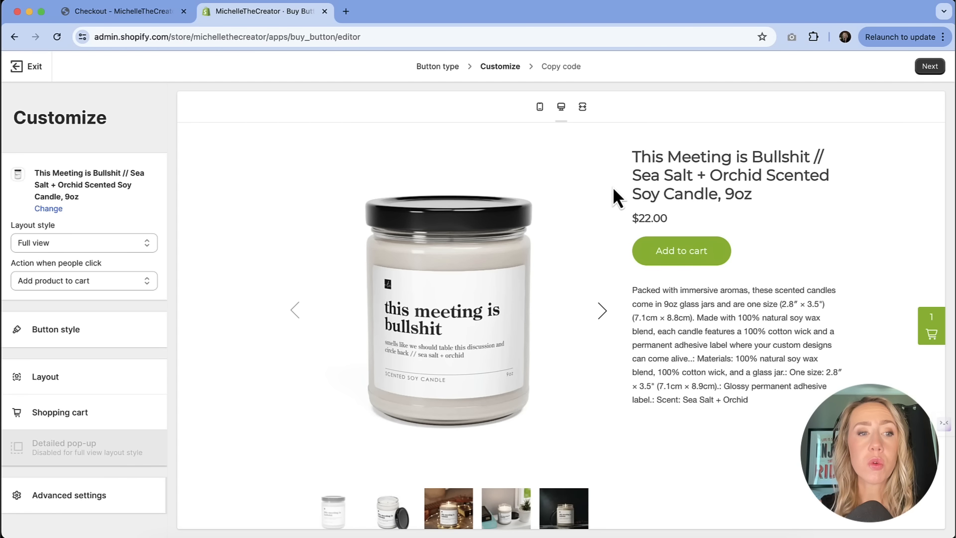
Step: Finish customizing the Buy Button and copy its embed code
{"action": "left_click", "coordinate": [928, 70]}
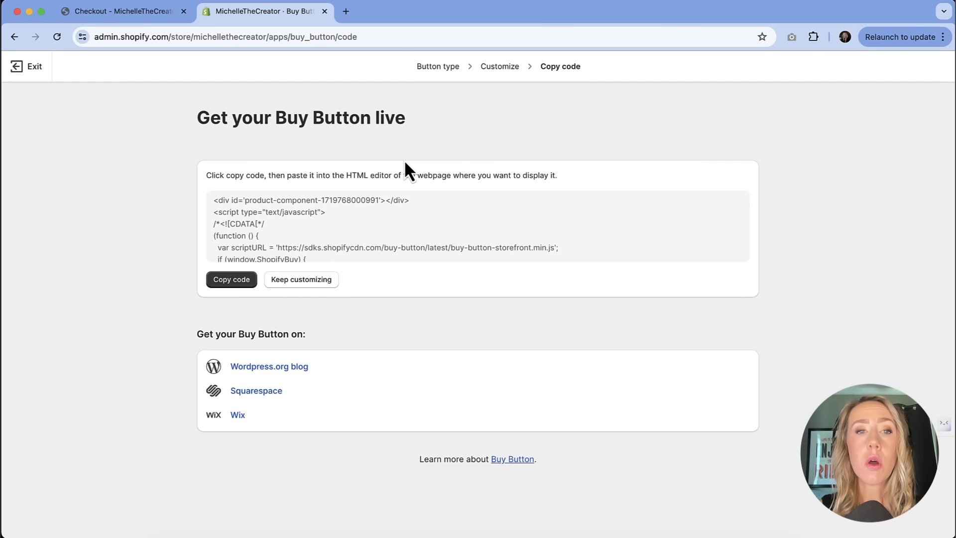
{"action": "left_click", "coordinate": [236, 282]}
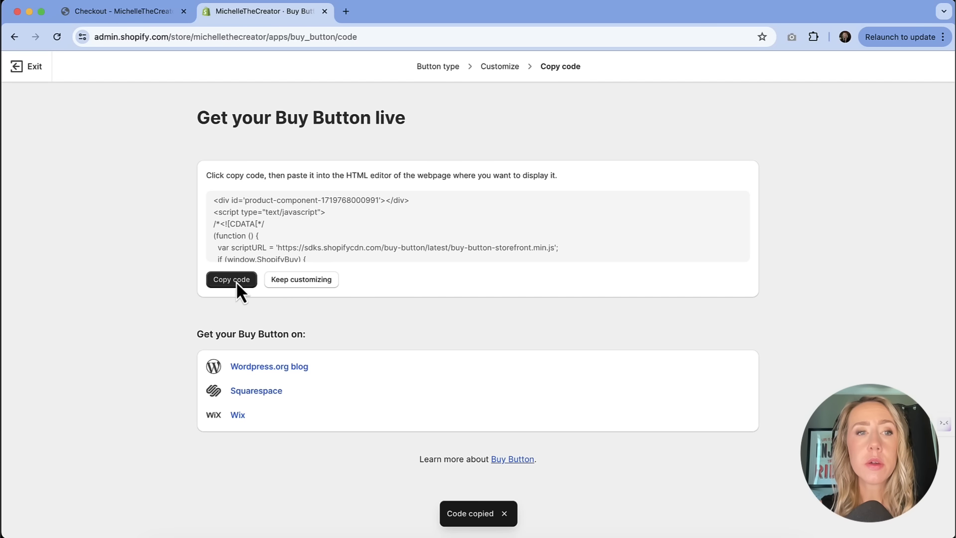
Step: Switch to the WordPress home page in the Divi Visual Builder and insert a single-column row below the New Arrivals products
{"action": "left_click", "coordinate": [117, 10]}
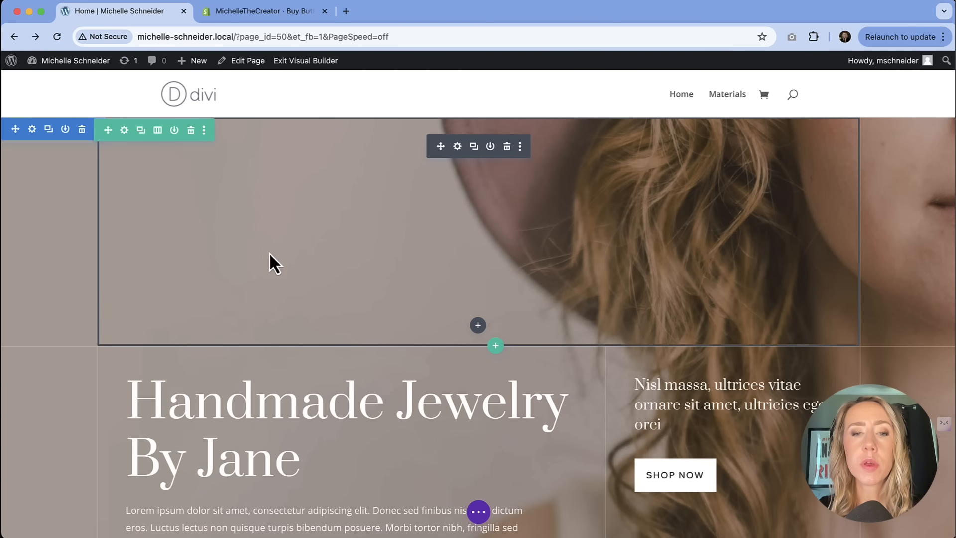
{"action": "scroll", "coordinate": [277, 268], "scroll_direction": "down", "scroll_amount": 15}
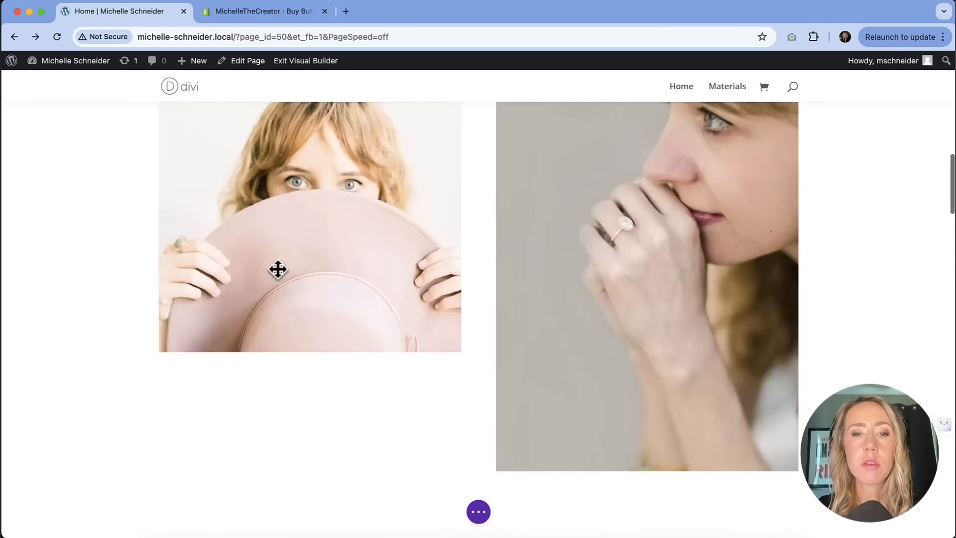
{"action": "scroll", "coordinate": [277, 267], "scroll_direction": "down", "scroll_amount": 20}
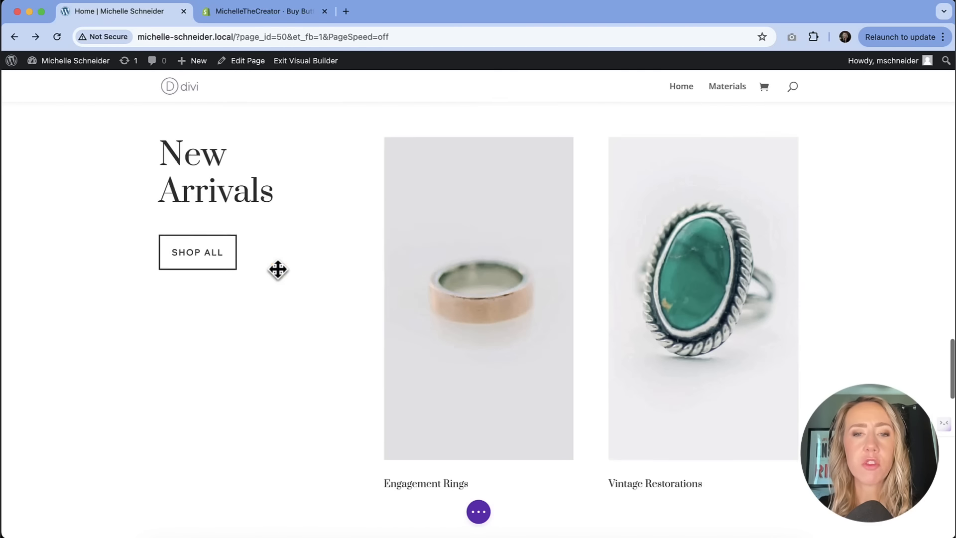
{"action": "scroll", "coordinate": [277, 267], "scroll_direction": "down", "scroll_amount": 5}
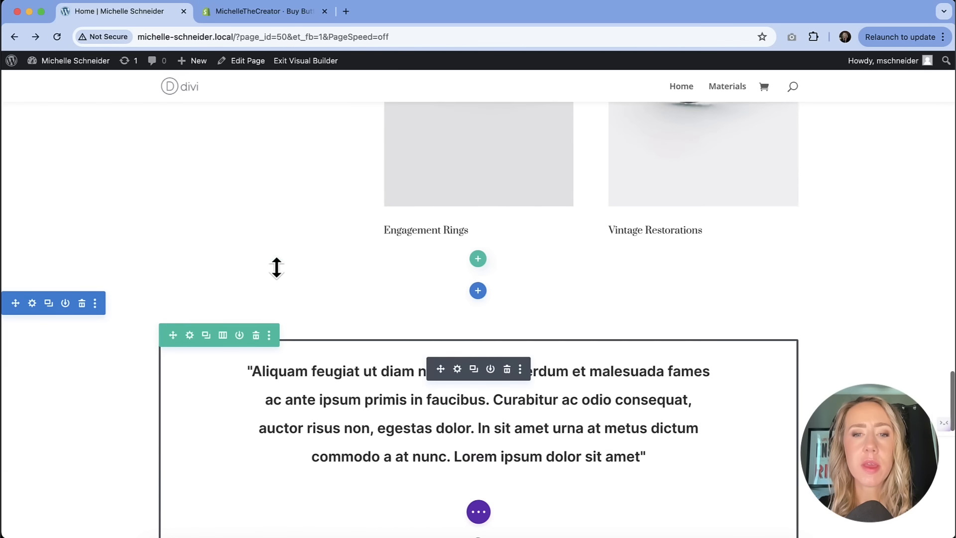
{"action": "left_click", "coordinate": [476, 258]}
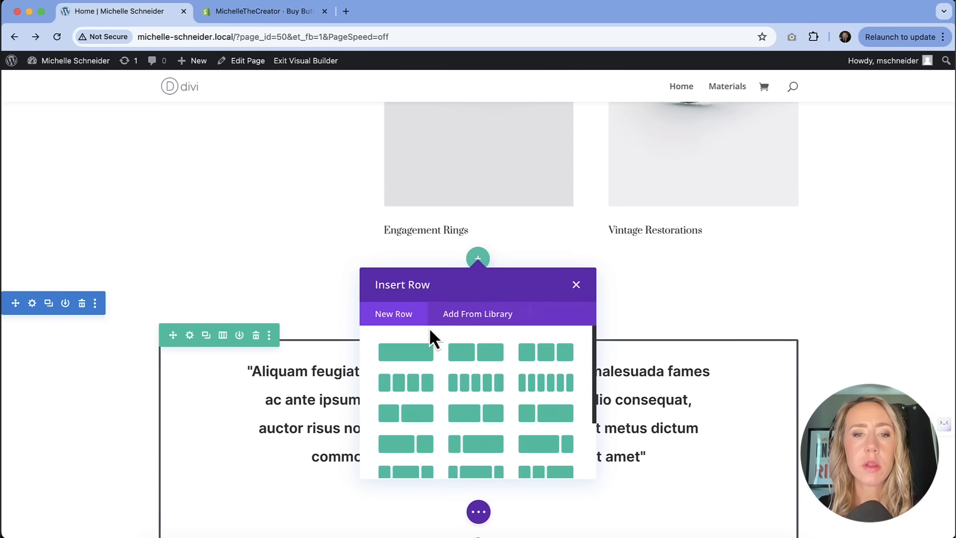
{"action": "left_click", "coordinate": [413, 350]}
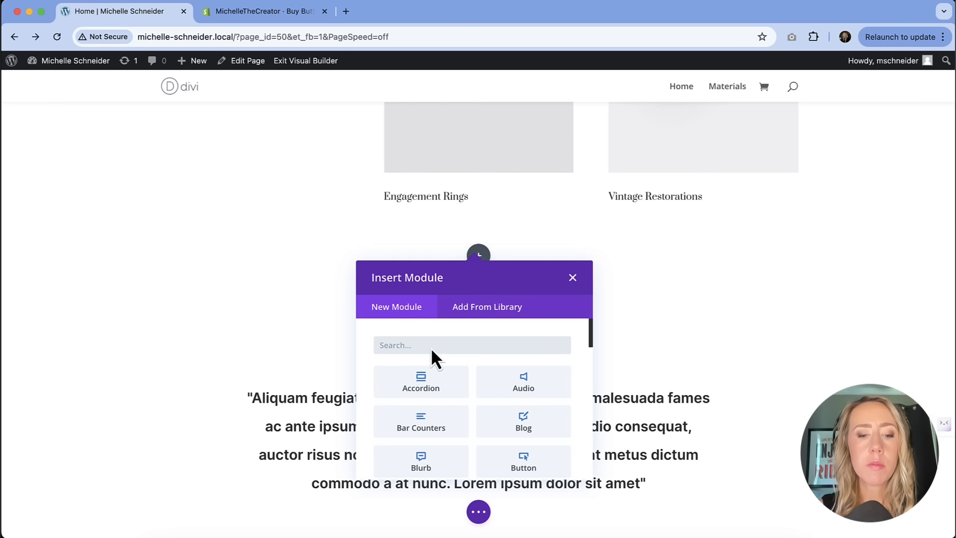
Step: Insert a Code module containing the copied Buy Button embed code, and exit the Visual Builder with the changes saved
{"action": "type", "text": "code"}
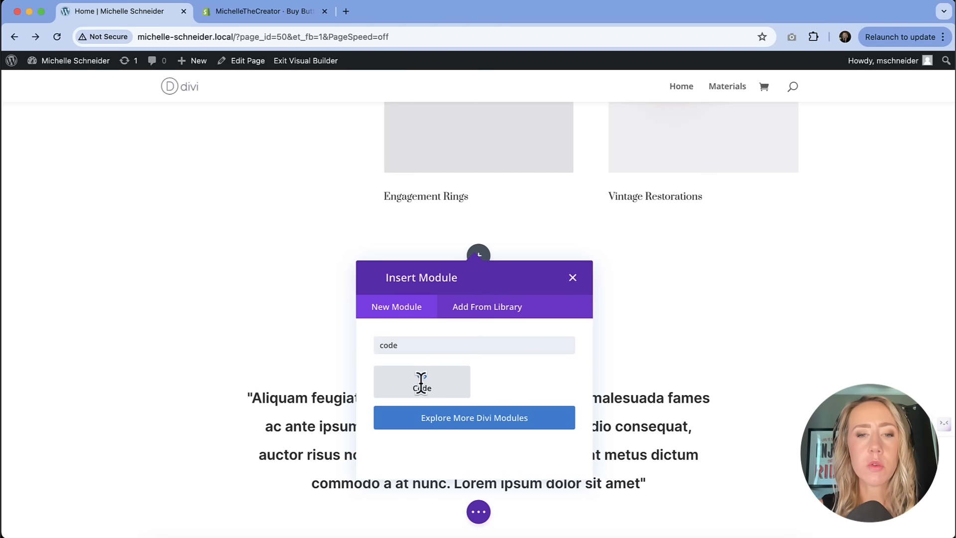
{"action": "left_click", "coordinate": [421, 382]}
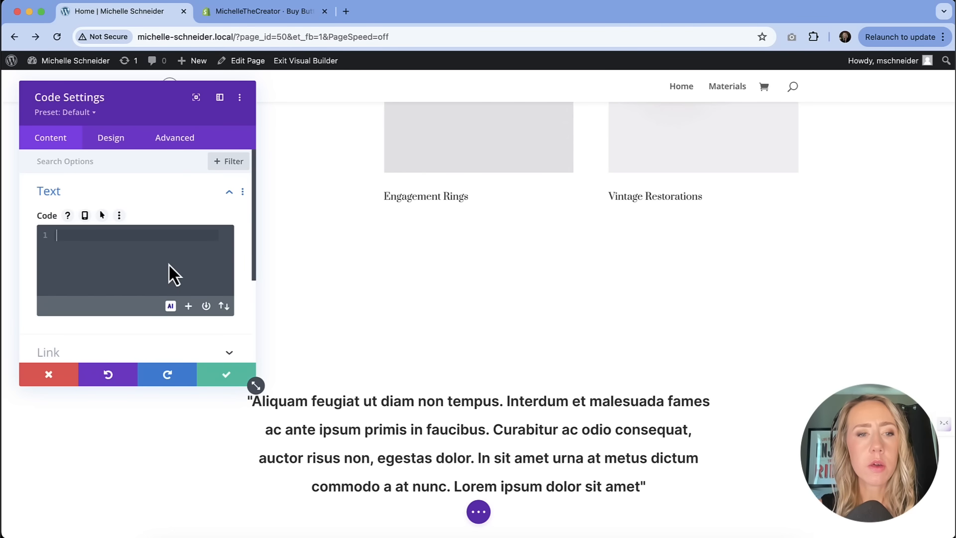
{"action": "key", "text": "super+v"}
{"action": "left_click", "coordinate": [223, 372]}
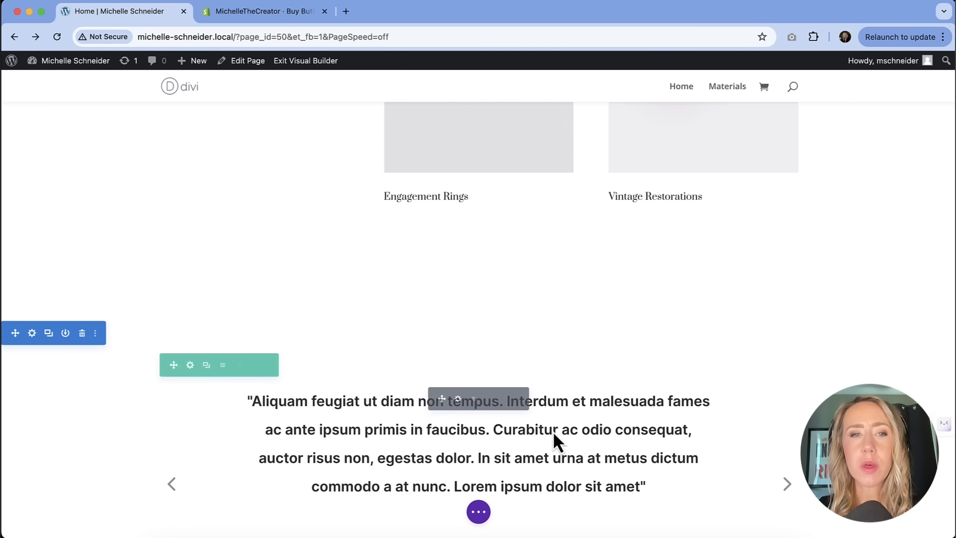
{"action": "left_click", "coordinate": [298, 61]}
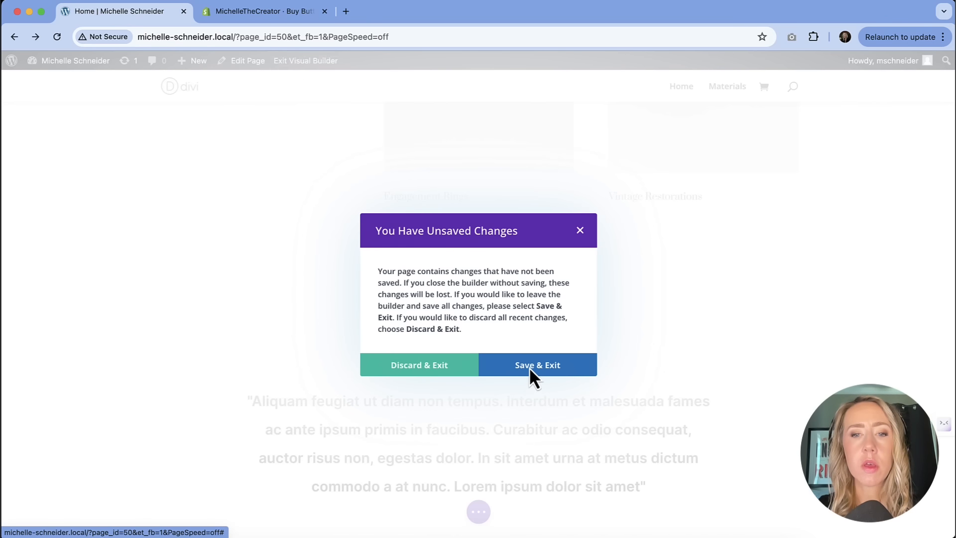
{"action": "left_click", "coordinate": [528, 368]}
Step: Find the embedded candle product on the published page and browse through its product images
{"action": "scroll", "coordinate": [483, 219], "scroll_direction": "down", "scroll_amount": 20}
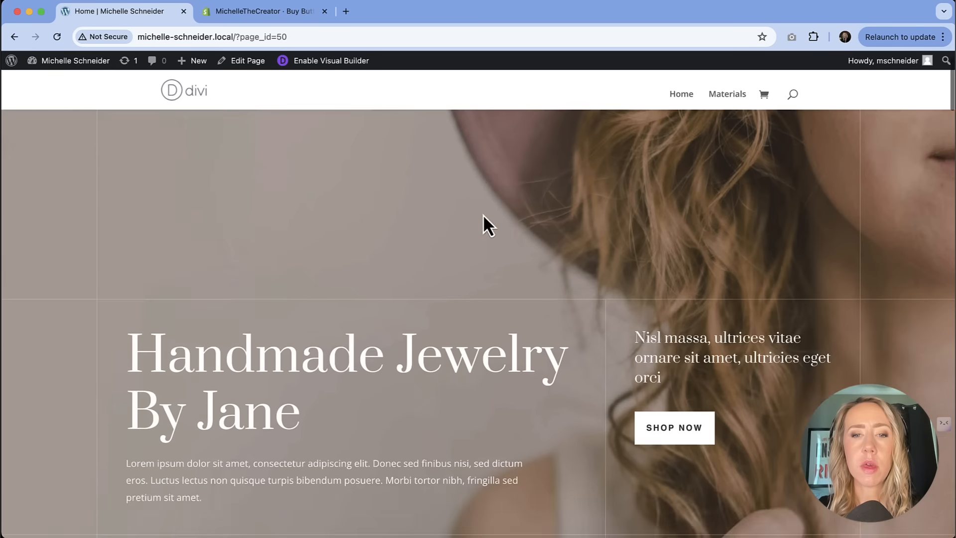
{"action": "scroll", "coordinate": [482, 222], "scroll_direction": "down", "scroll_amount": 20}
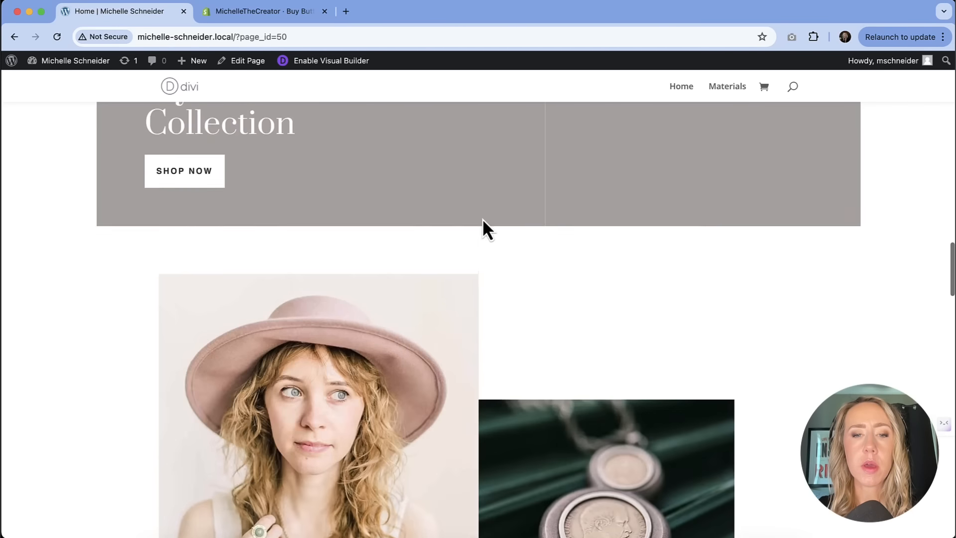
{"action": "scroll", "coordinate": [482, 221], "scroll_direction": "down", "scroll_amount": 1}
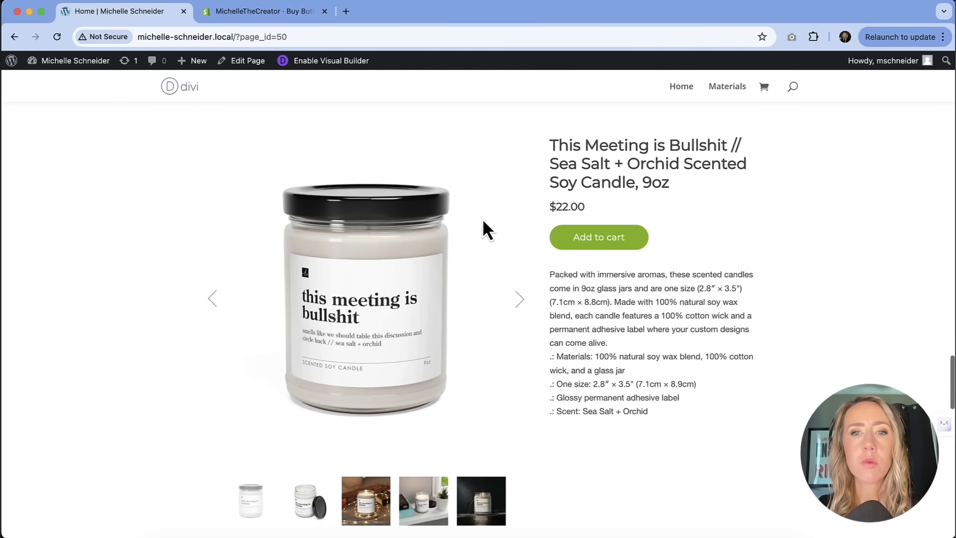
{"action": "left_click", "coordinate": [518, 297]}
{"action": "left_click", "coordinate": [518, 296]}
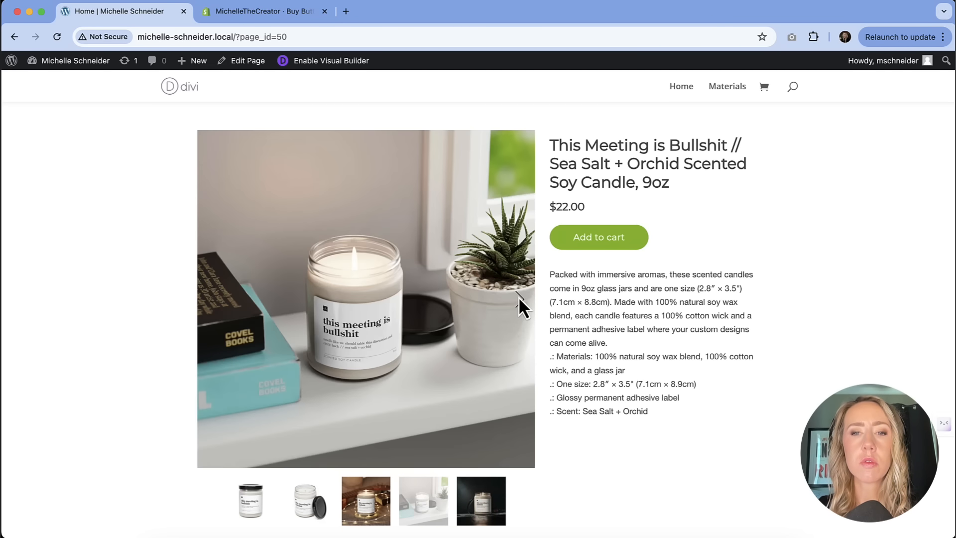
Step: Test the purchase flow by adding the candle to the cart and opening checkout, and return to the Shopify Buy Button code page
{"action": "left_click", "coordinate": [602, 238]}
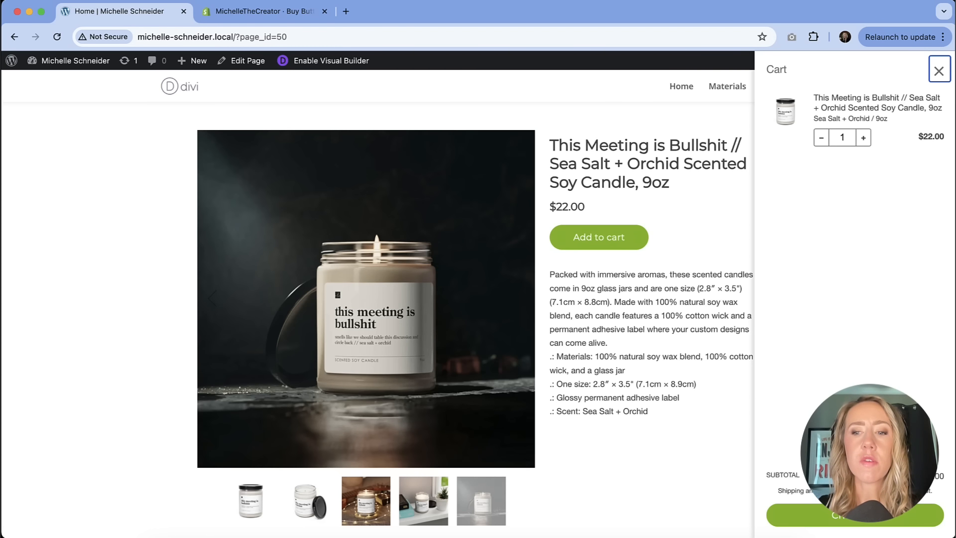
{"action": "left_click", "coordinate": [861, 521]}
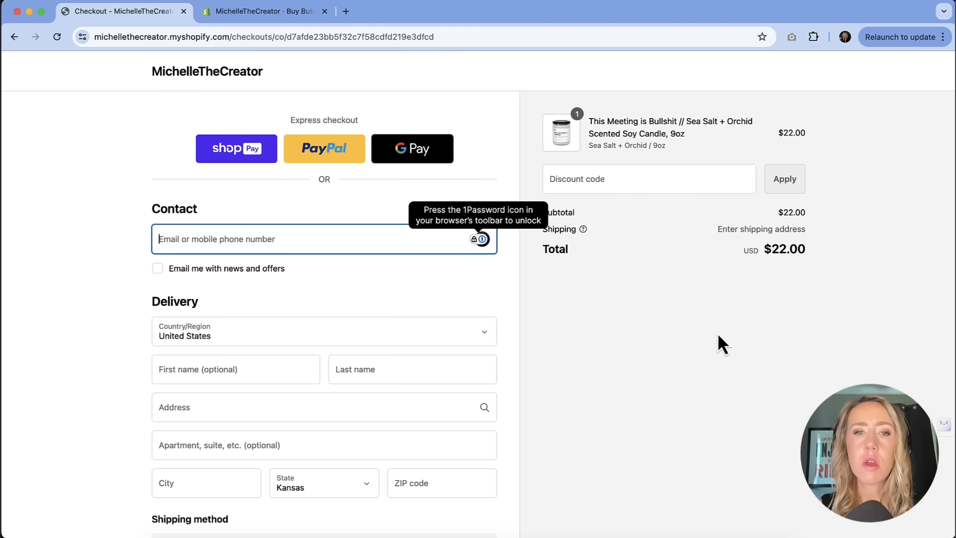
{"action": "left_click", "coordinate": [278, 15]}
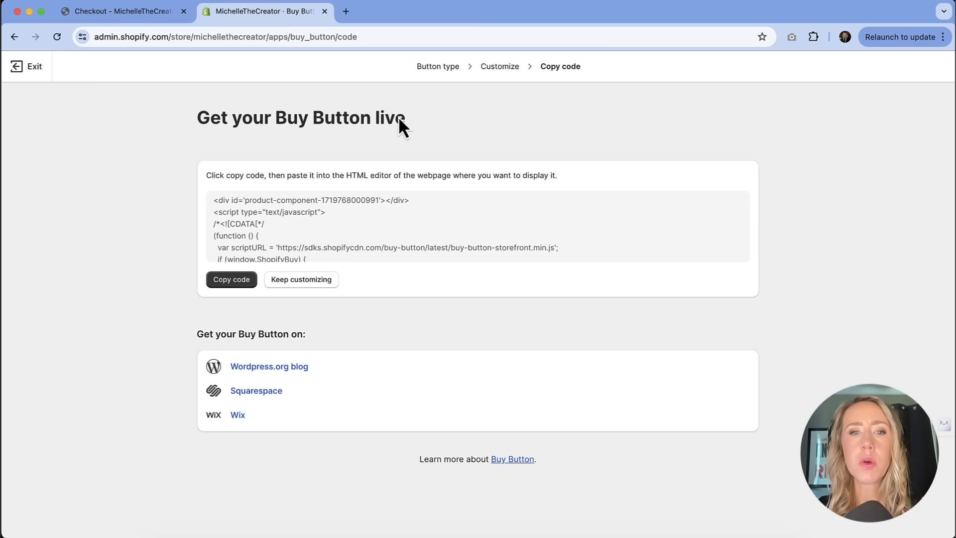